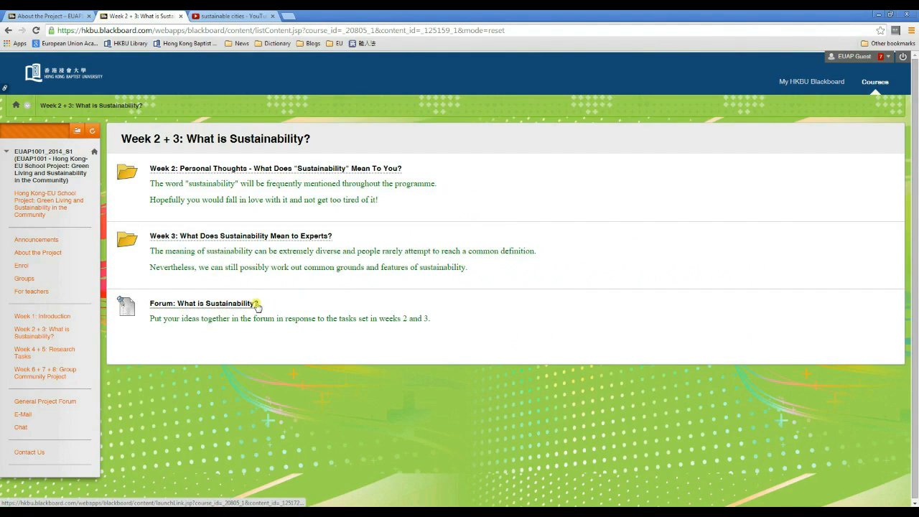
Step: Open the Week 2: Personal Thoughts page, follow its Discussion Forum link and start a new thread there
click(260, 177)
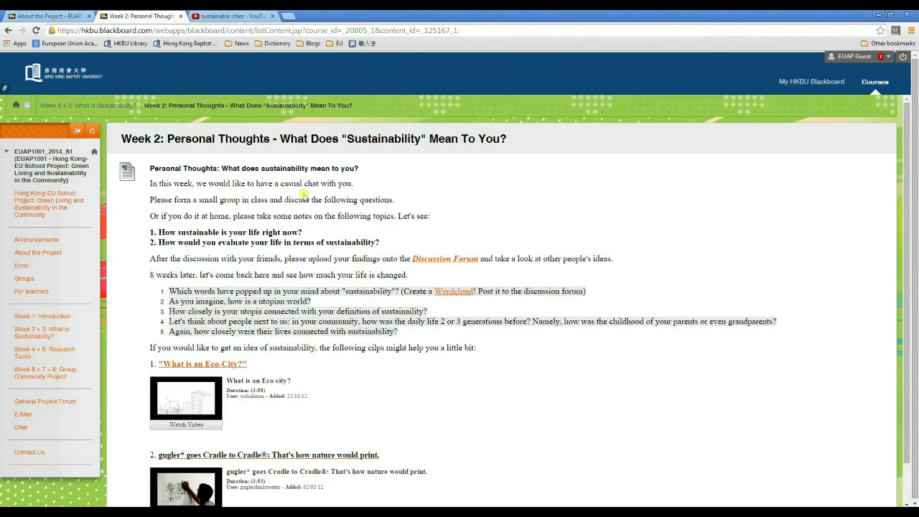
click(421, 260)
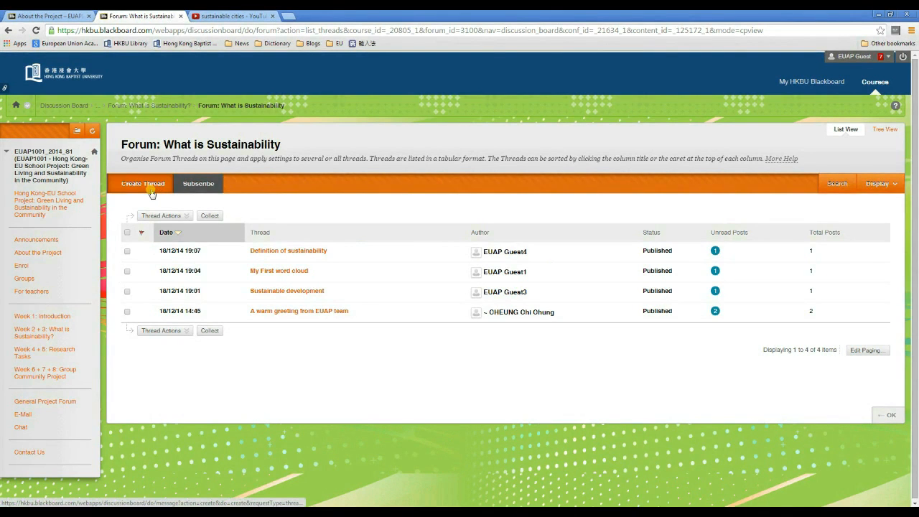
click(151, 191)
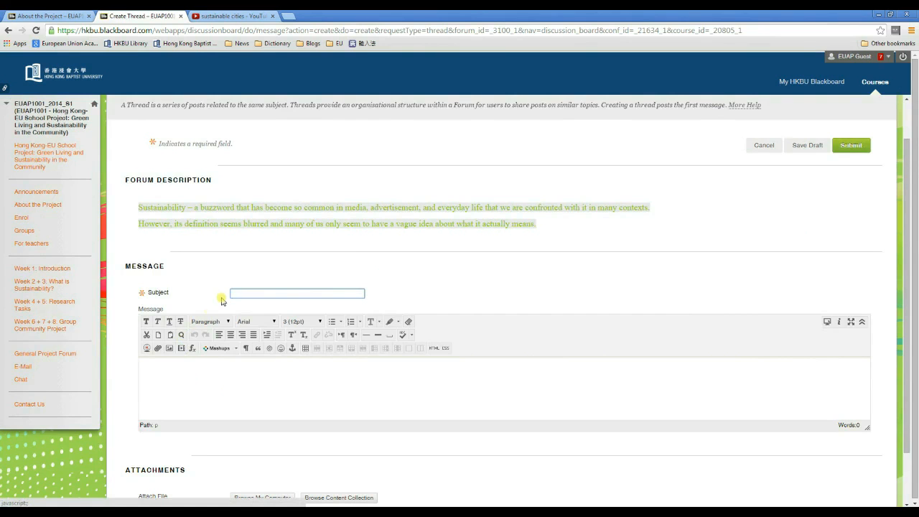
Step: Switch to YouTube, copy the link address of the "Creating Sustainable Cities" video and return to the new thread form
click(238, 17)
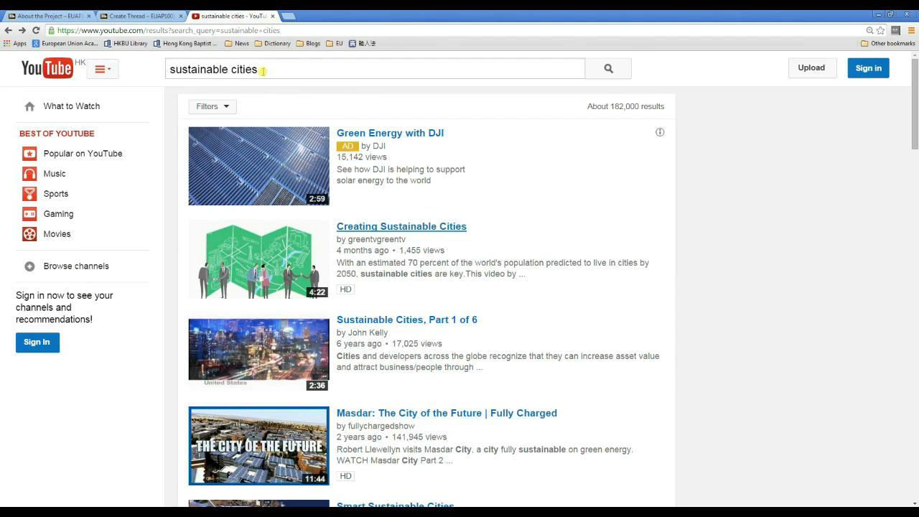
right_click(402, 229)
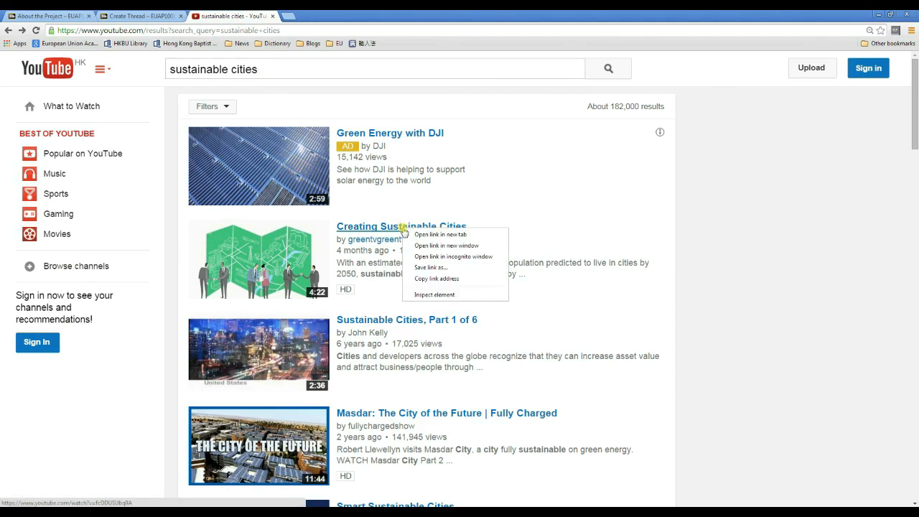
click(432, 278)
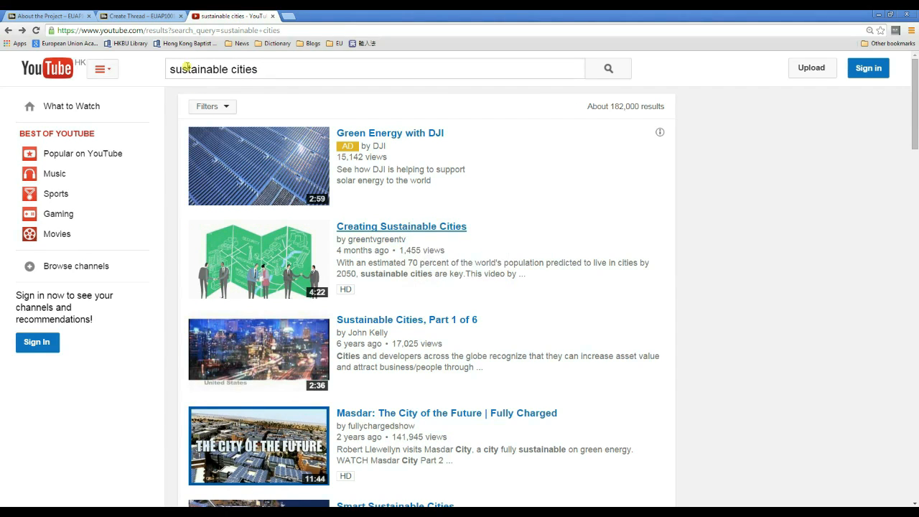
click(159, 18)
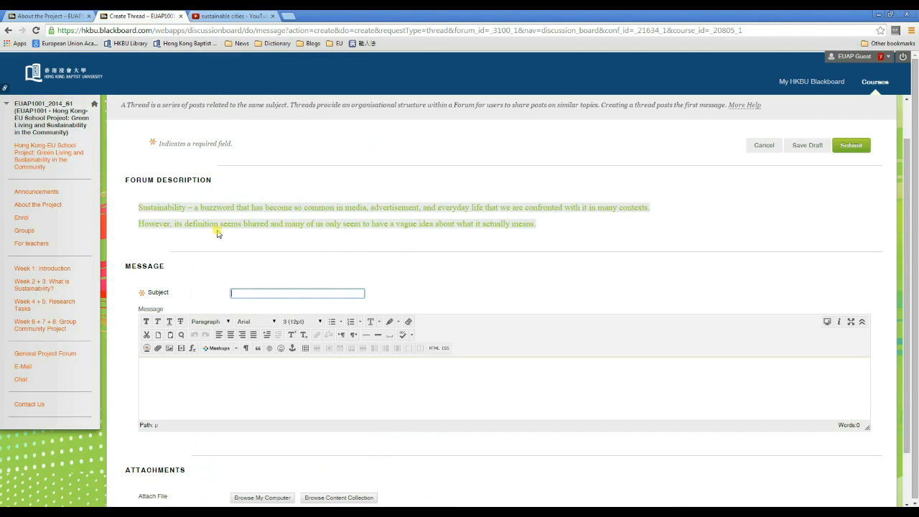
Step: Embed the copied YouTube link in the thread message as Flash media
click(181, 349)
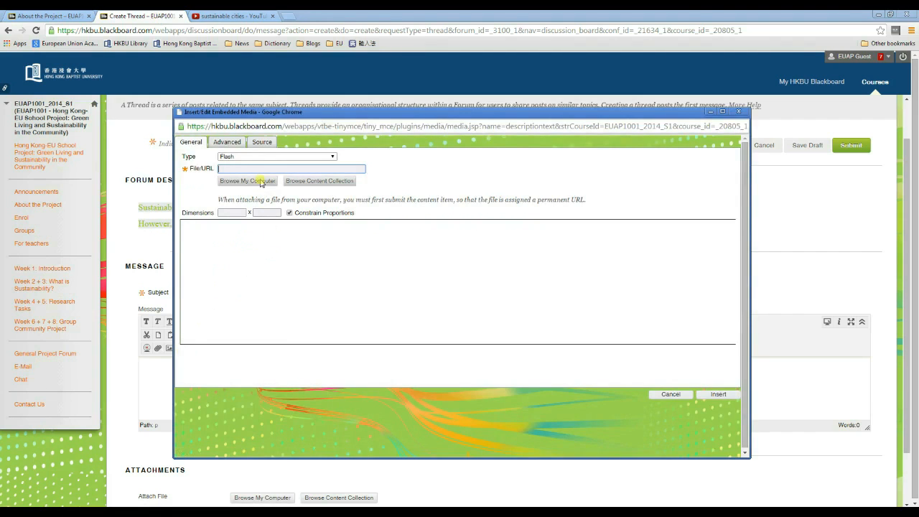
right_click(260, 170)
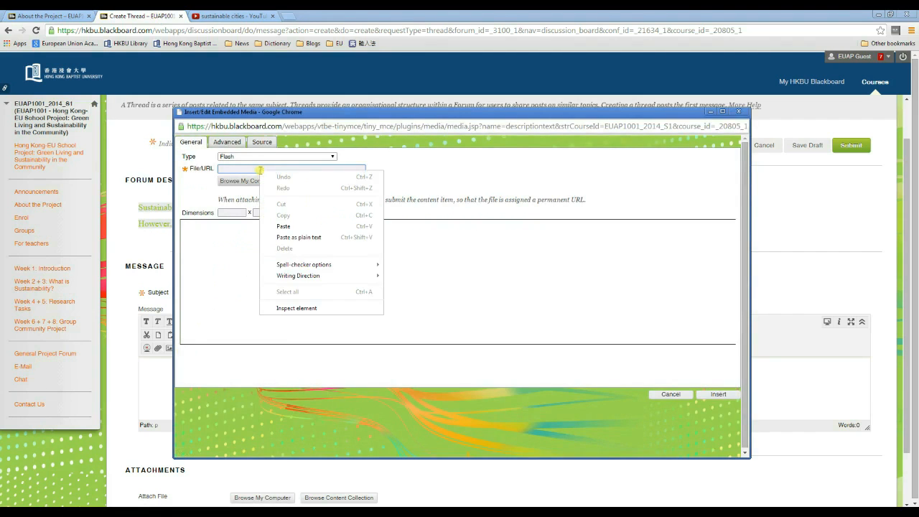
click(290, 227)
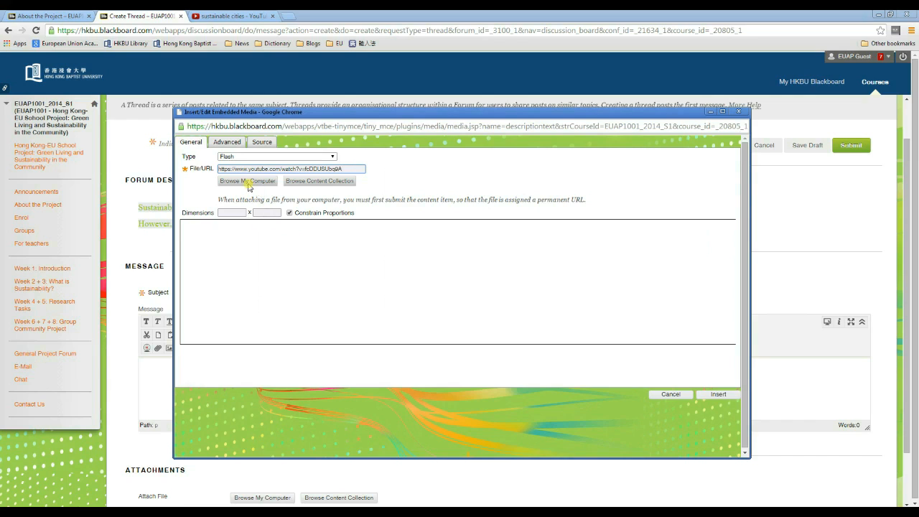
click(718, 394)
Step: Enlarge the message editing area and preview the embedded video
scroll(718, 393, down, 1)
drag(868, 427, 867, 481)
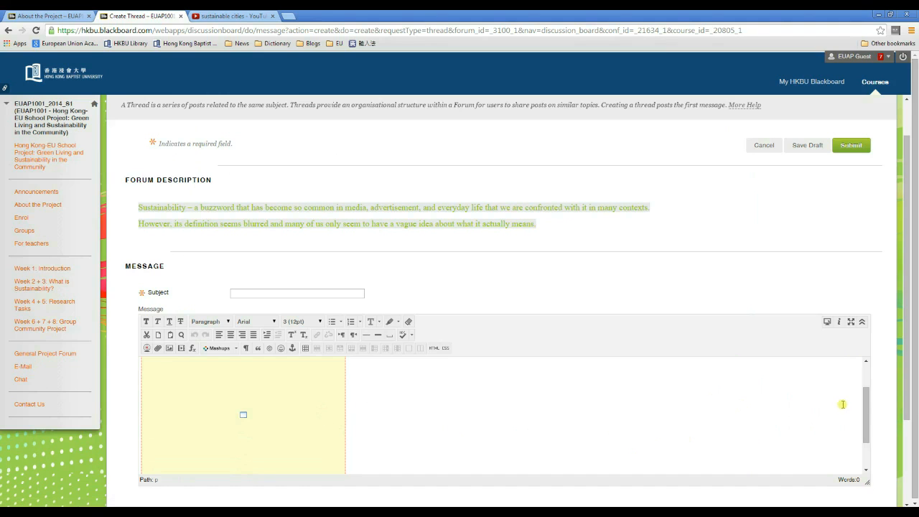
click(827, 322)
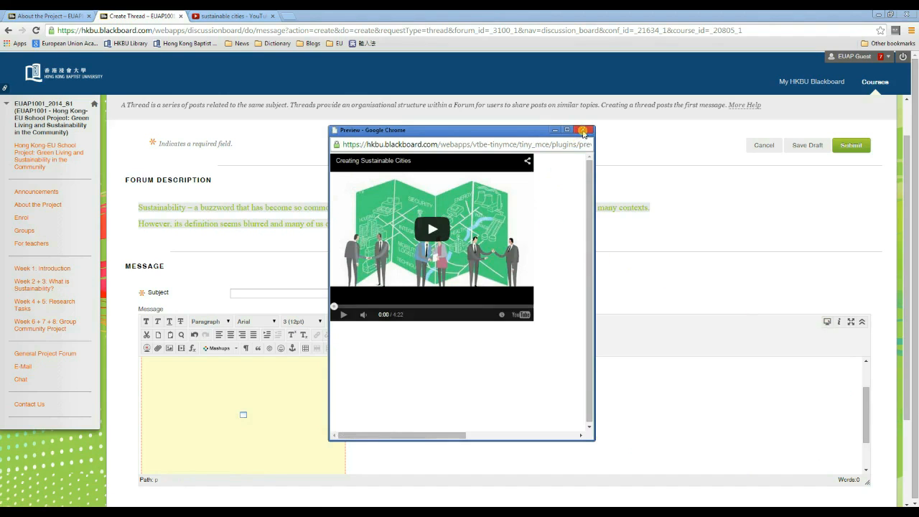
click(582, 129)
Step: Set the thread subject to "An interesting video for sustainable cities" and submit the thread
click(295, 293)
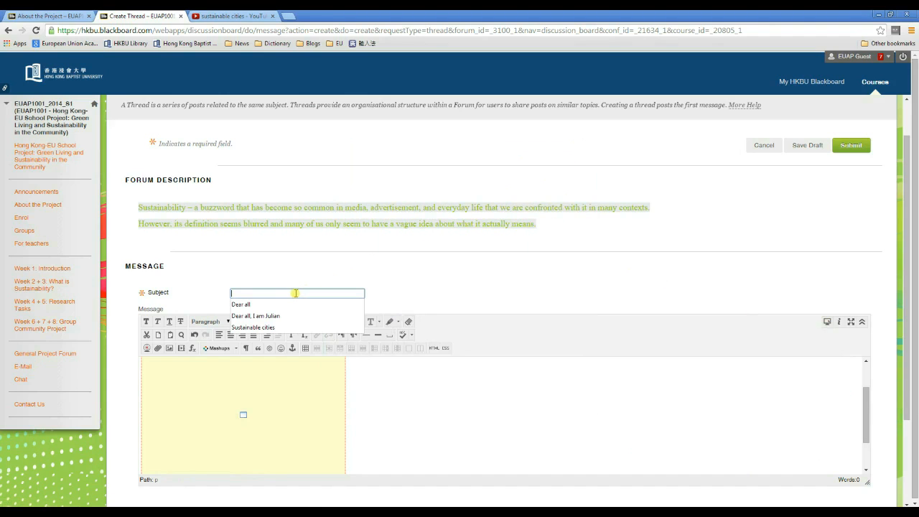
text(An in)
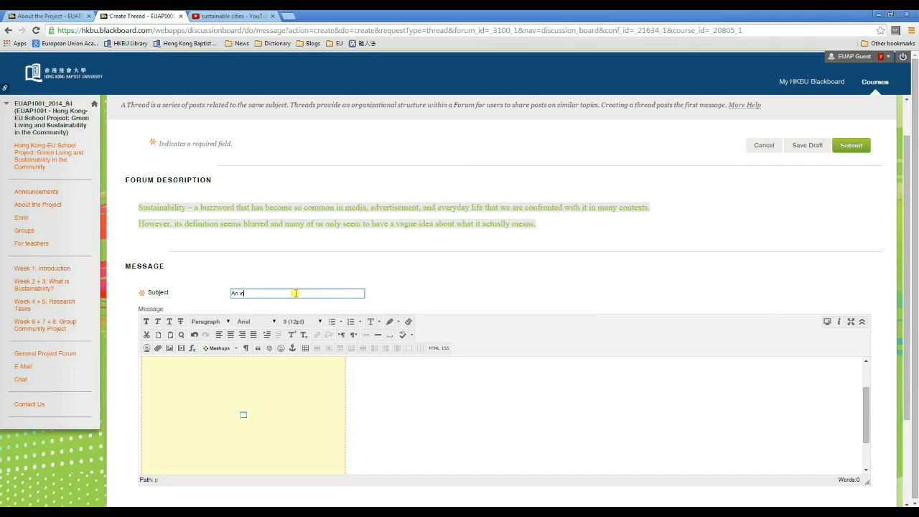
text(teresting video for sustainable cities)
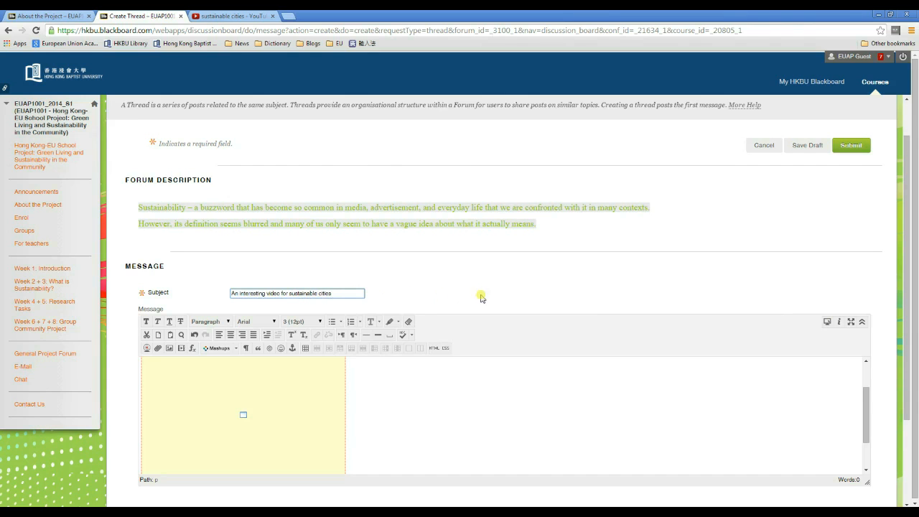
click(848, 146)
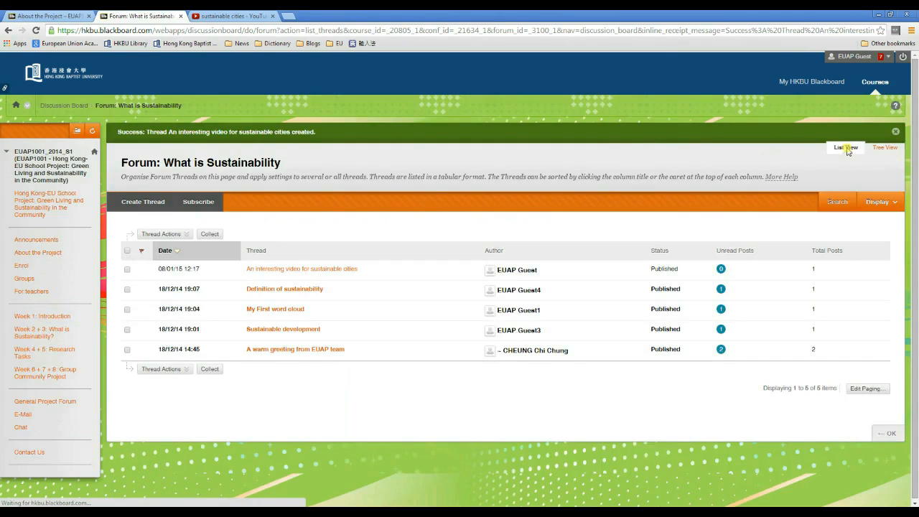
Step: View the new video thread and the "Definition of sustainability" thread, returning to the forum list after each
click(341, 270)
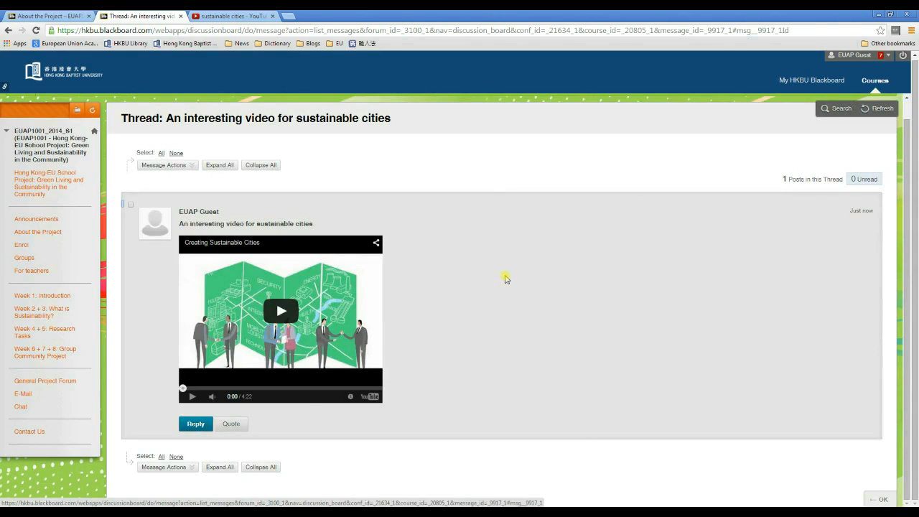
click(7, 31)
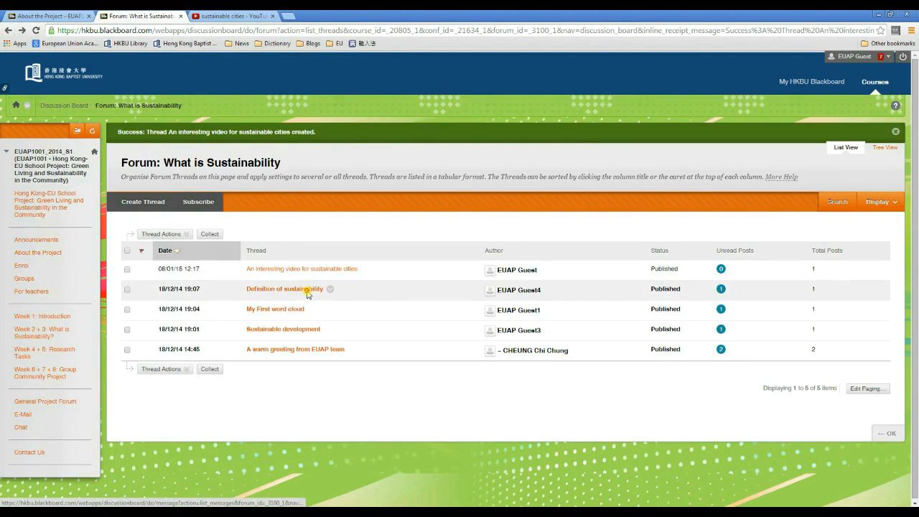
click(308, 290)
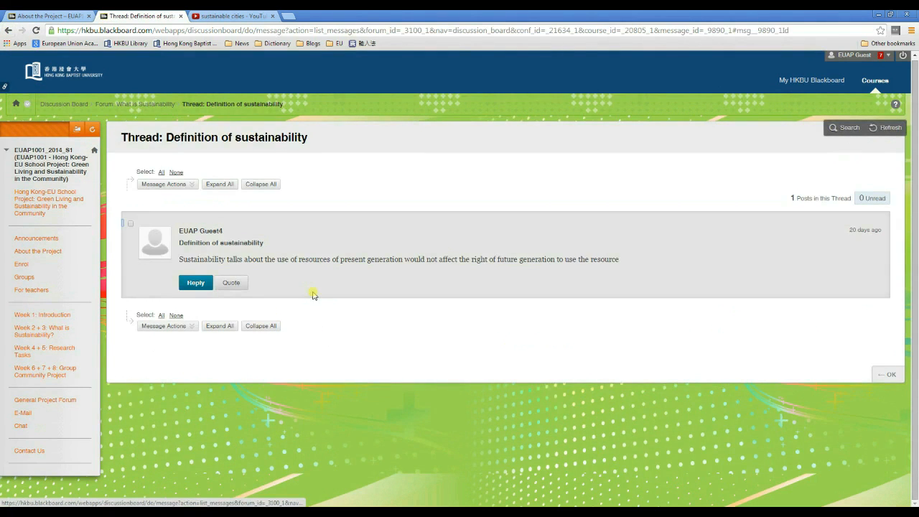
click(8, 31)
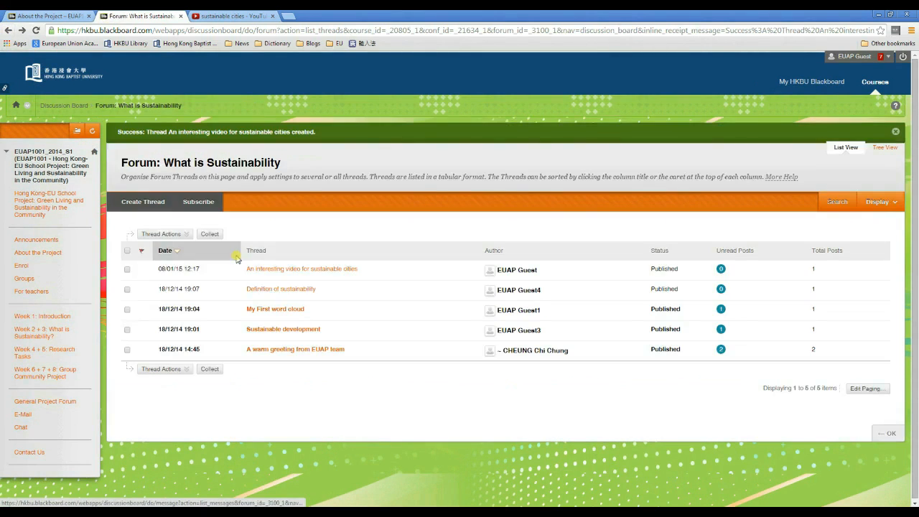
Step: Return to the Week 2: Personal Thoughts page, follow its Wordcloud link and open Wordle's creation page
click(44, 335)
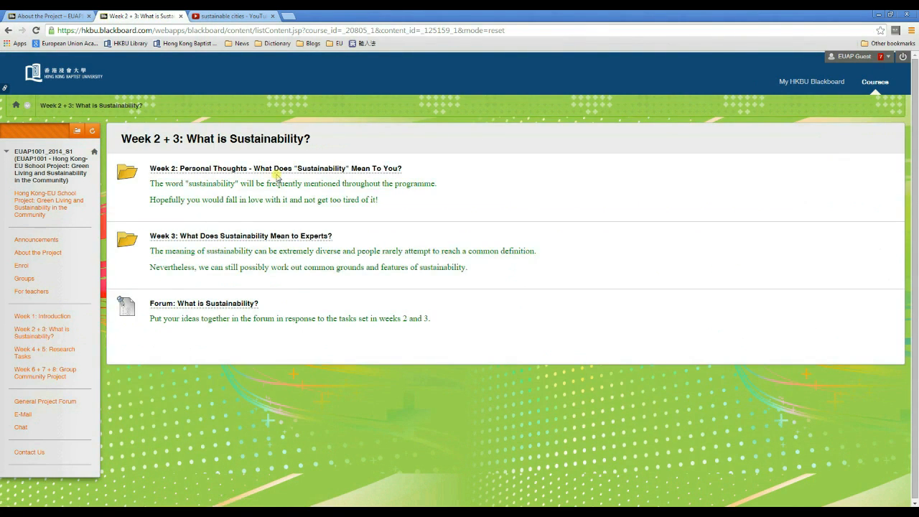
click(277, 171)
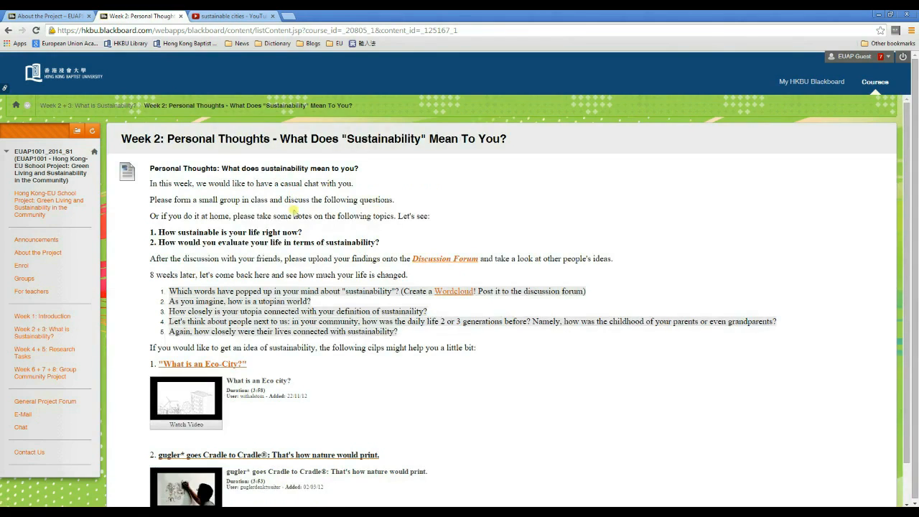
click(449, 296)
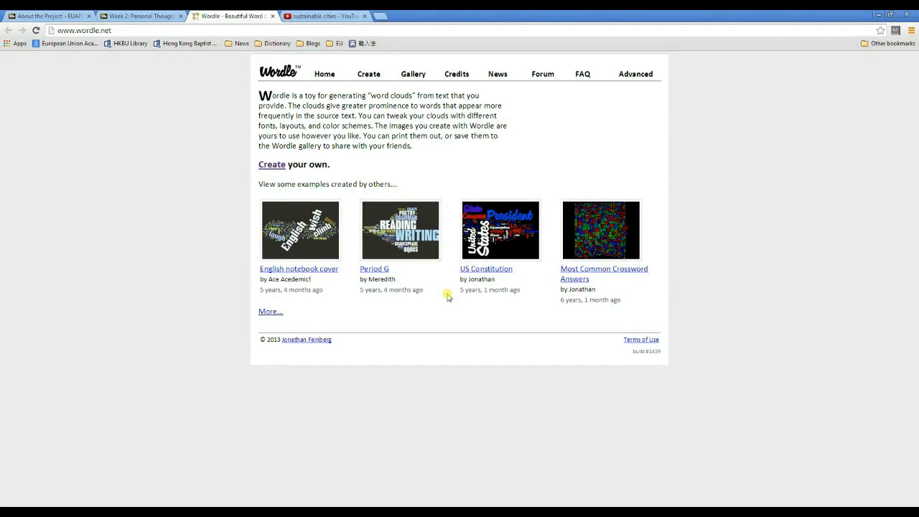
click(274, 170)
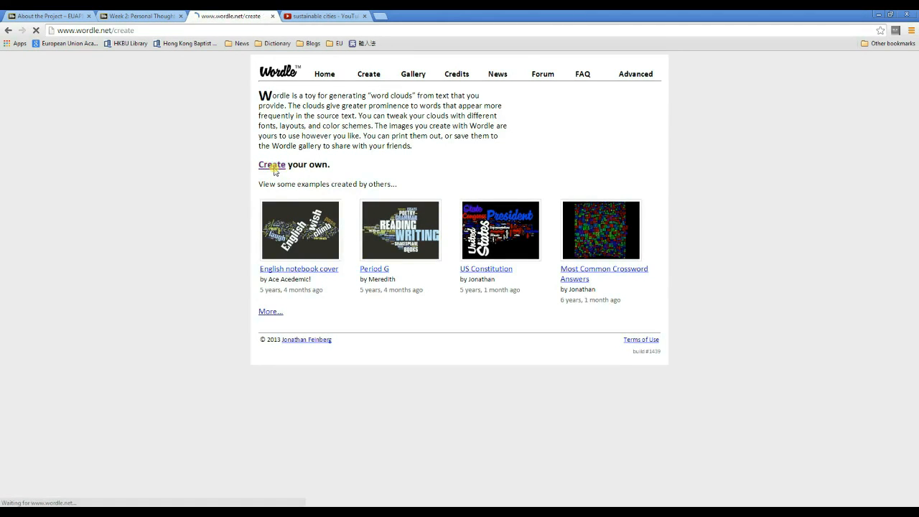
Step: Generate a word cloud from Sustainability, Green, Energy, Waste, Food, Toxic, City and Plastic, one word per line, allowing the Wordle application to run
click(299, 130)
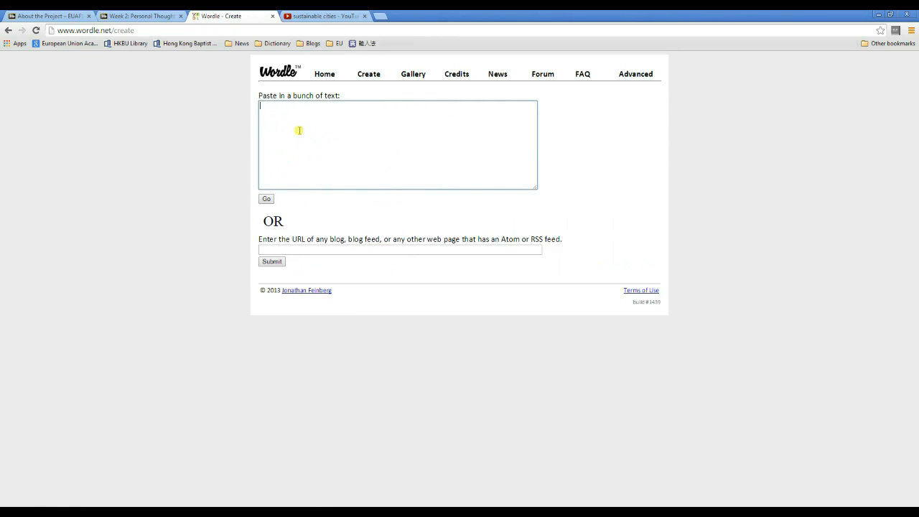
text(Sustainability)
key(Return)
text(Green Energy)
key(Return)
text(WasteFoo)
text(Top)
text(xic)
key(Return)
text(City Plastic)
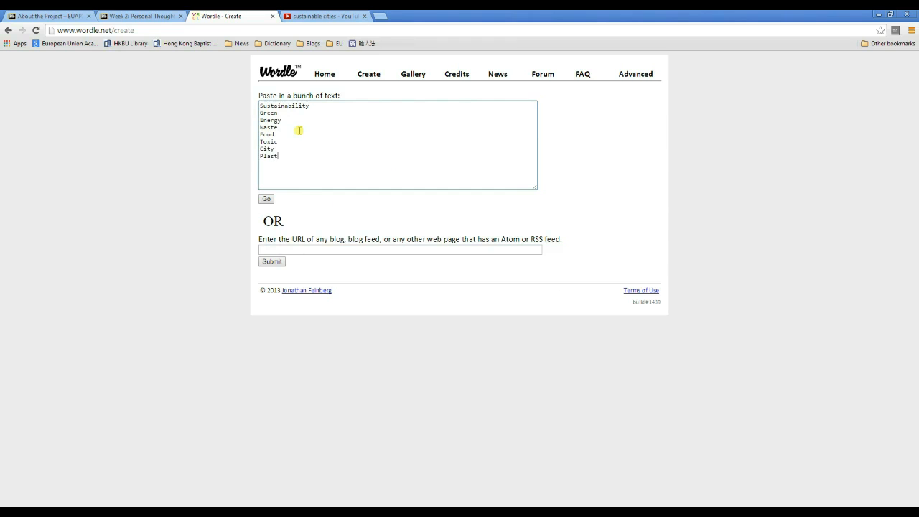
click(267, 199)
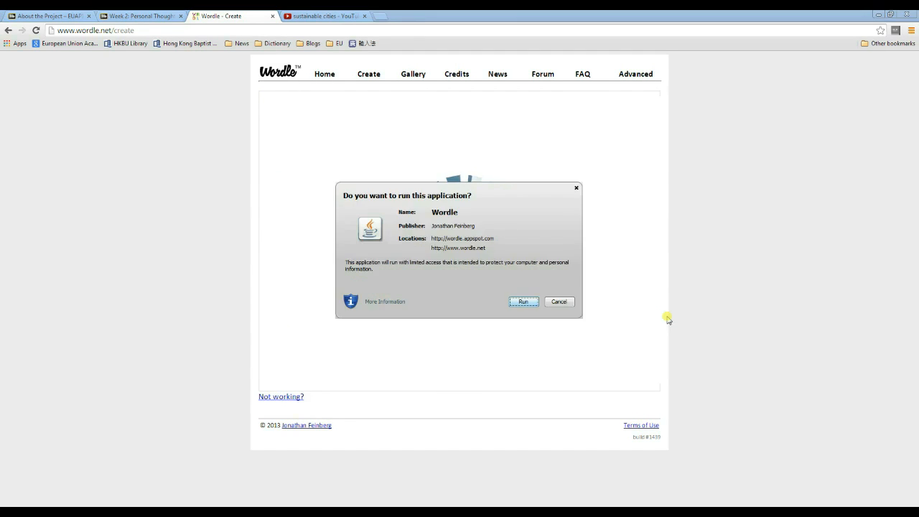
click(530, 302)
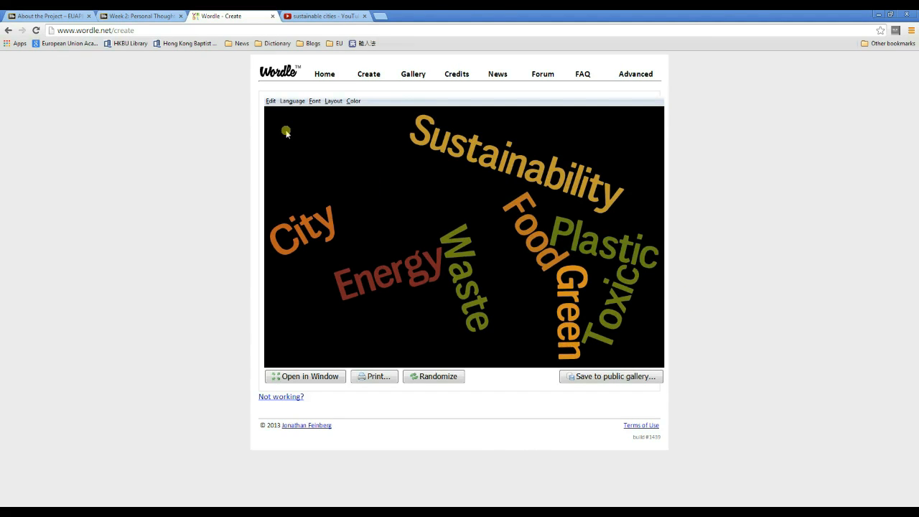
click(271, 101)
click(288, 102)
click(333, 101)
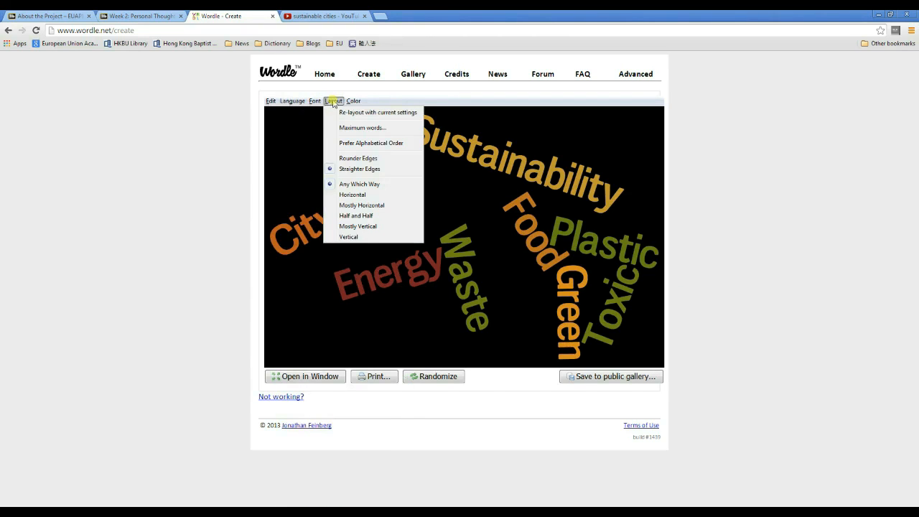
click(353, 101)
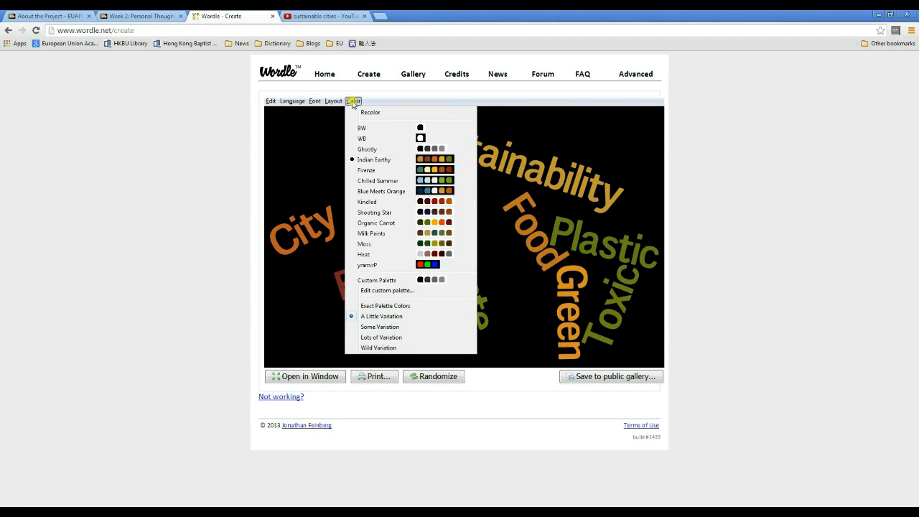
click(380, 101)
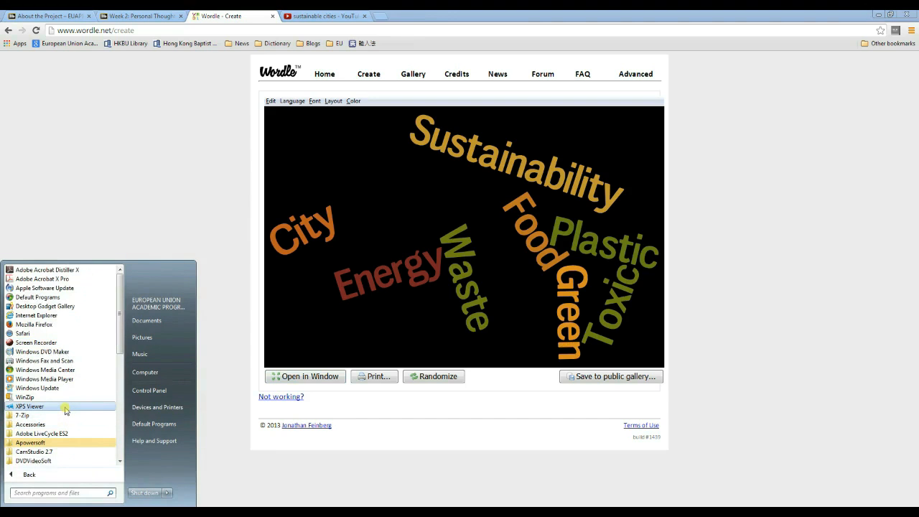
Step: Open the Snipping Tool from Accessories and capture the black word cloud area of the Wordle page
click(56, 424)
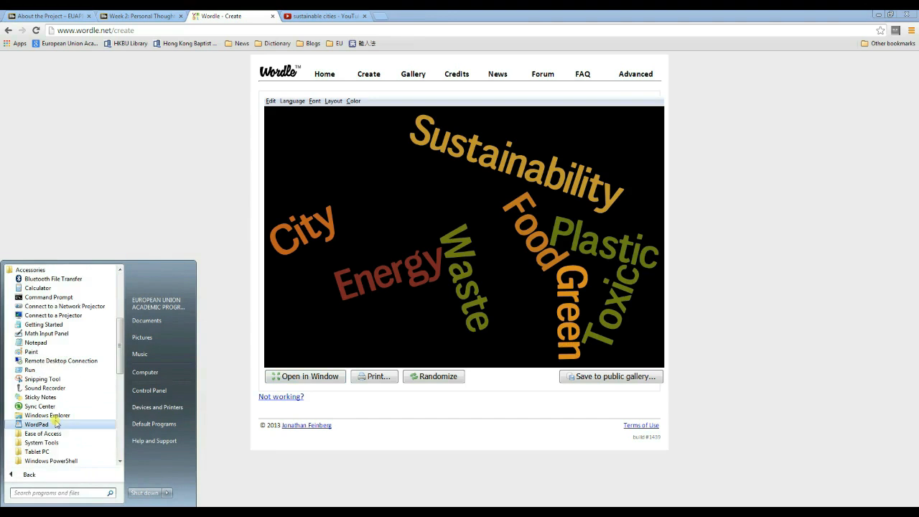
click(55, 379)
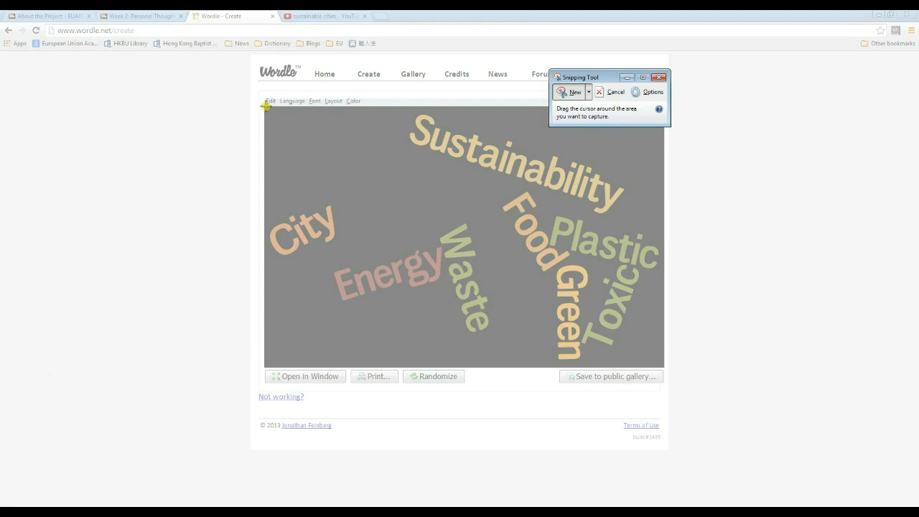
drag(266, 106, 664, 368)
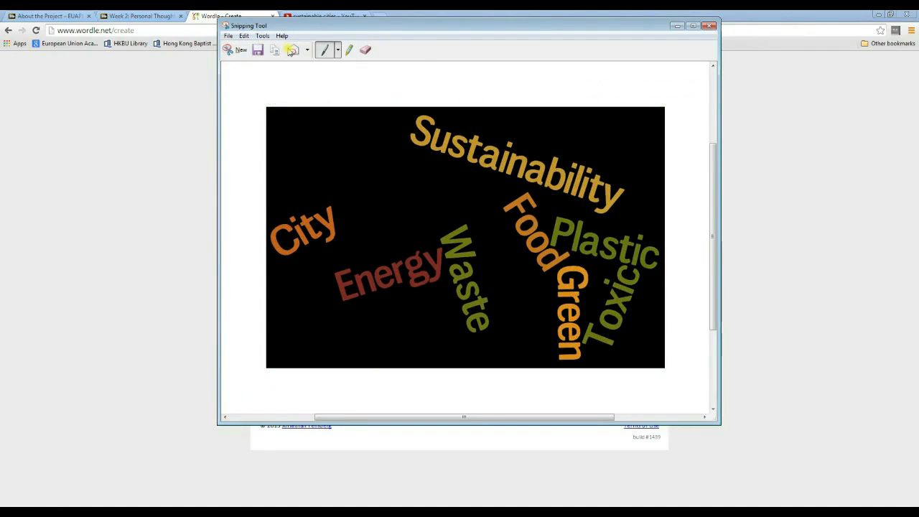
Step: Save the snip to the Desktop as a JPEG file named Capture and close the Snipping Tool
click(257, 49)
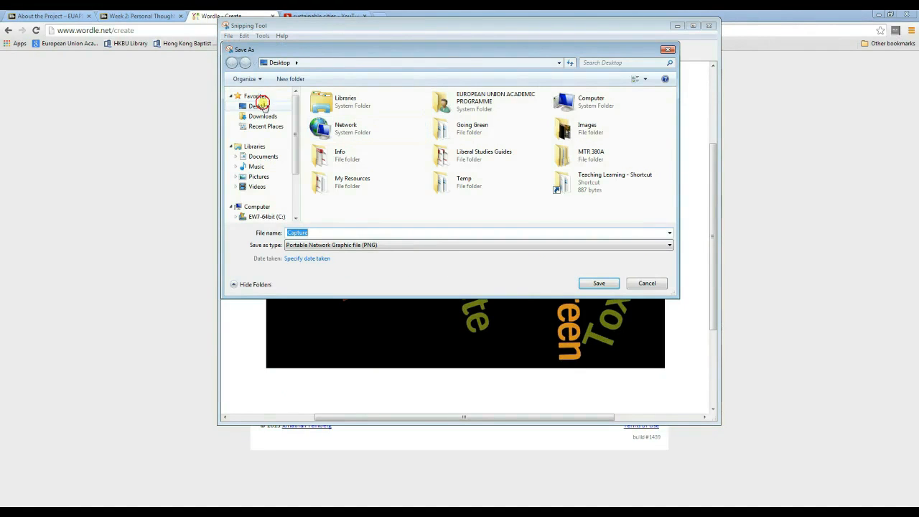
click(258, 106)
click(411, 245)
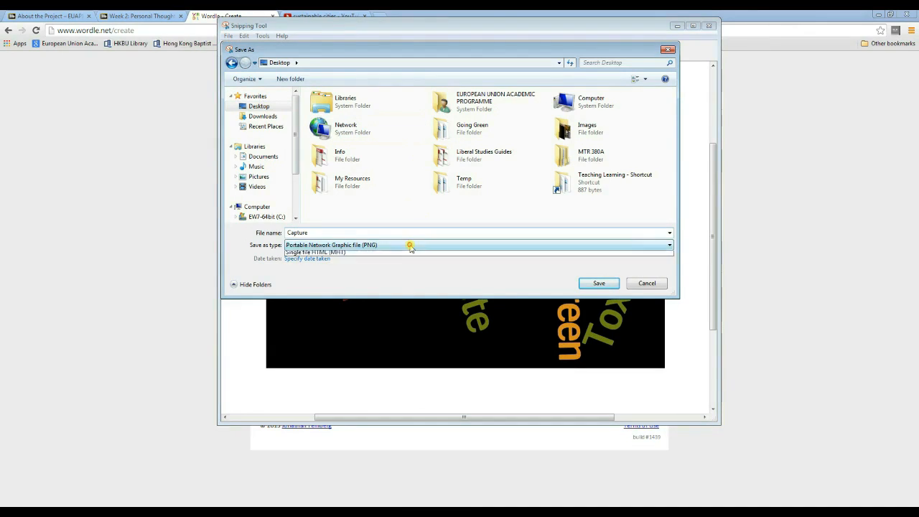
click(400, 262)
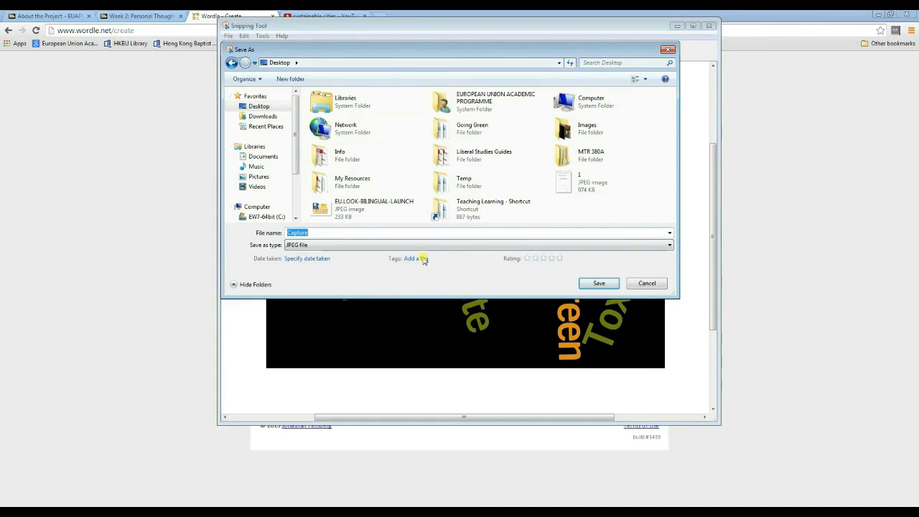
click(598, 284)
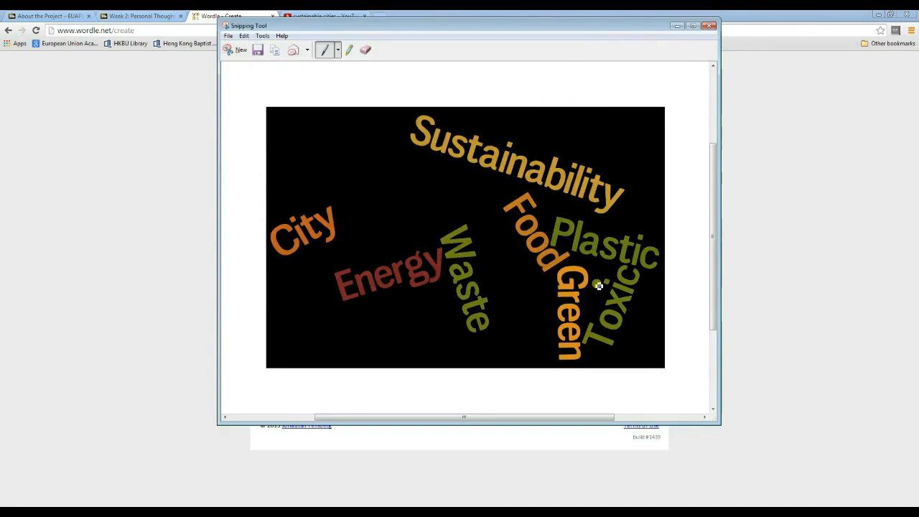
click(707, 27)
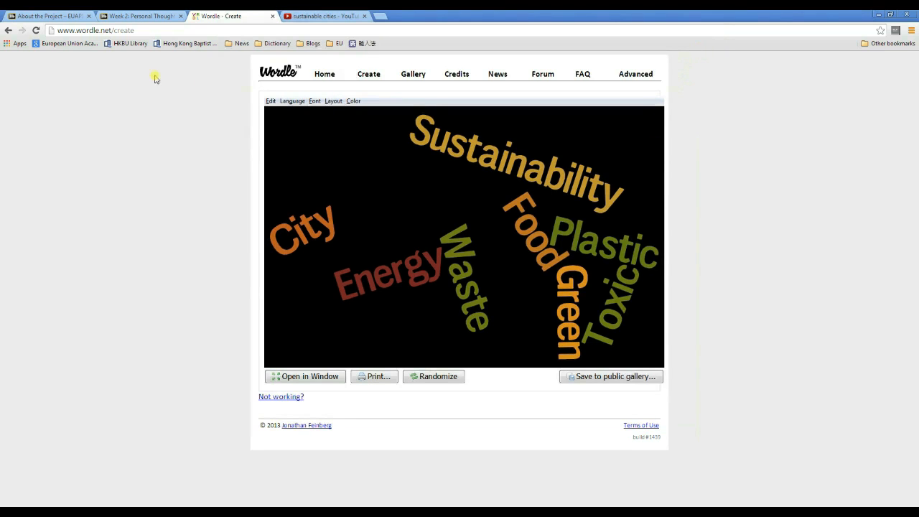
Step: Return to the Week 2: Personal Thoughts page, follow its Discussion Forum link and start a new thread
click(146, 17)
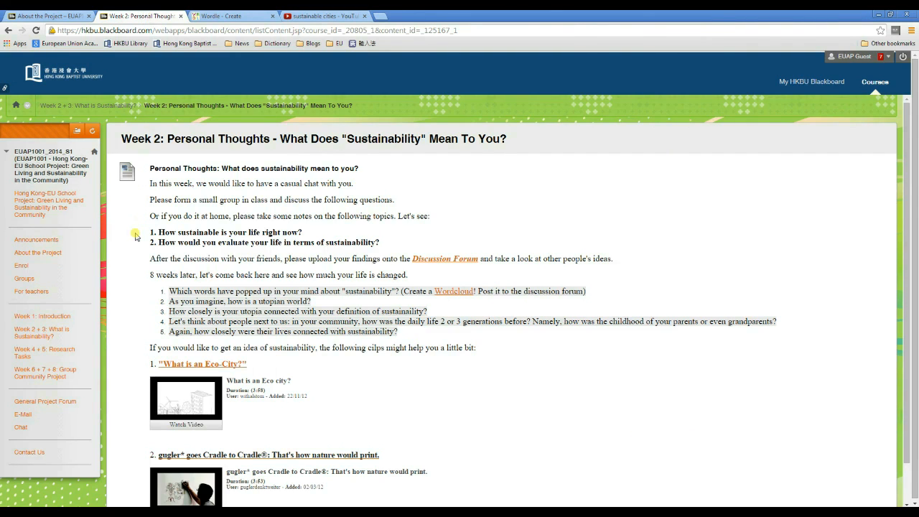
scroll(136, 236, down, 1)
click(462, 218)
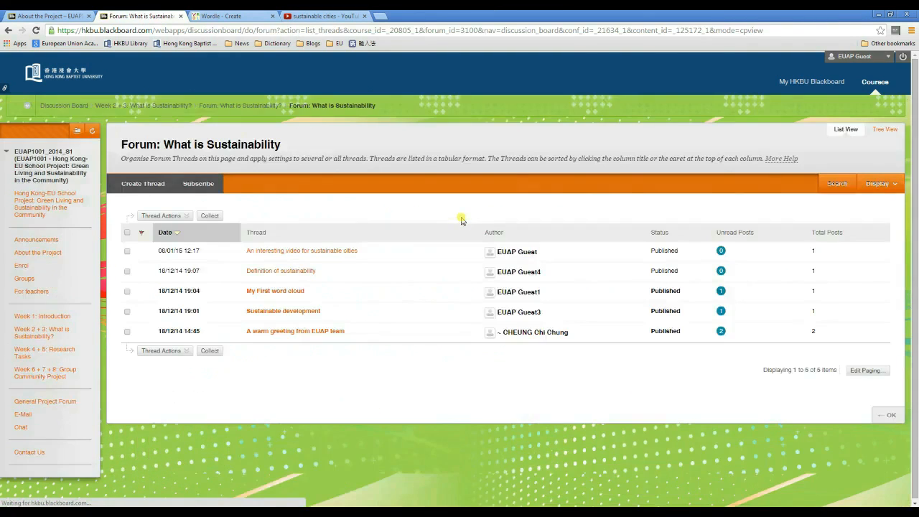
click(142, 185)
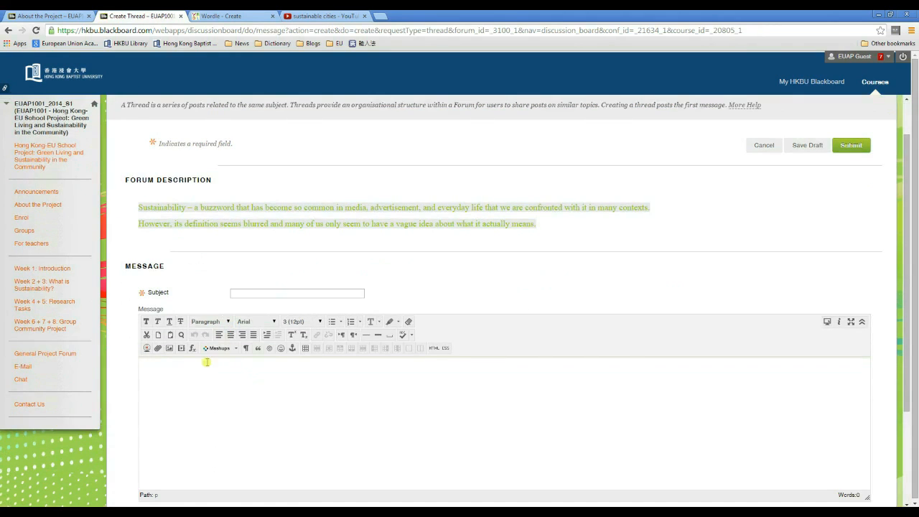
Step: Insert the Capture JPEG from the Desktop into the thread message, without an image description
click(169, 348)
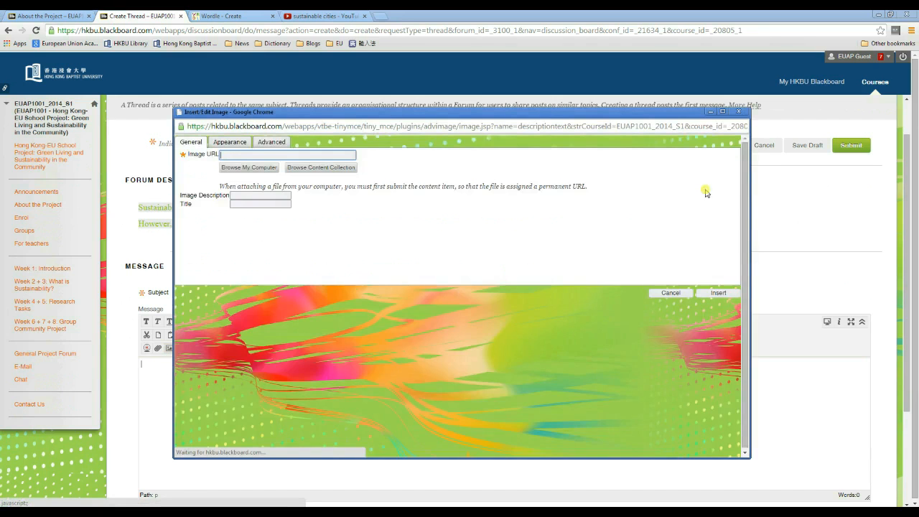
click(262, 169)
drag(626, 178, 624, 237)
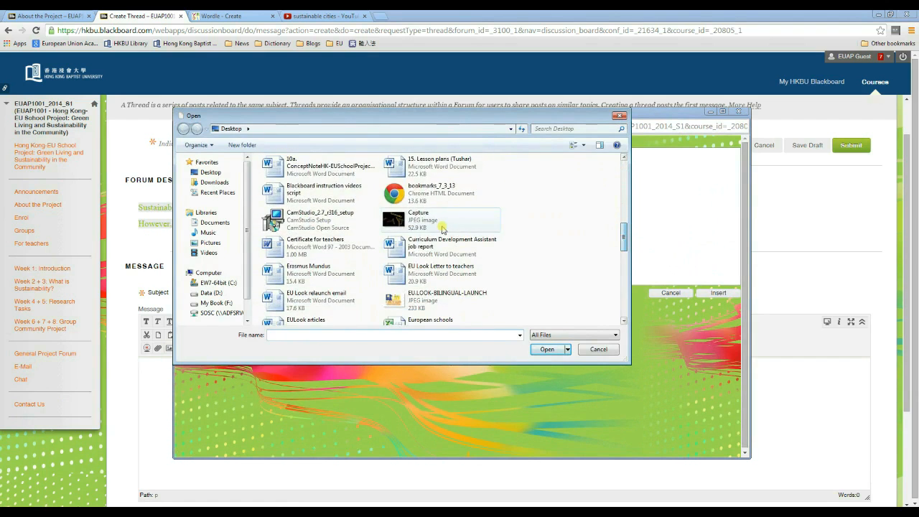
double_click(438, 228)
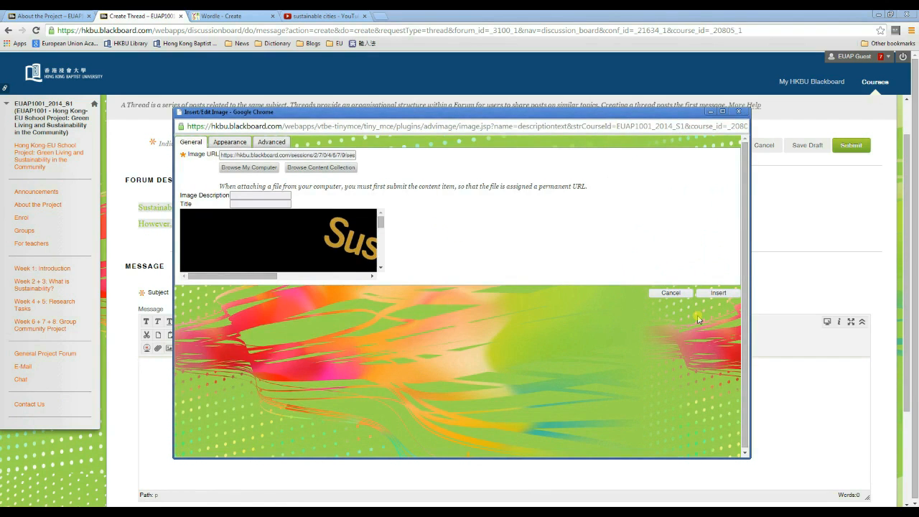
click(718, 293)
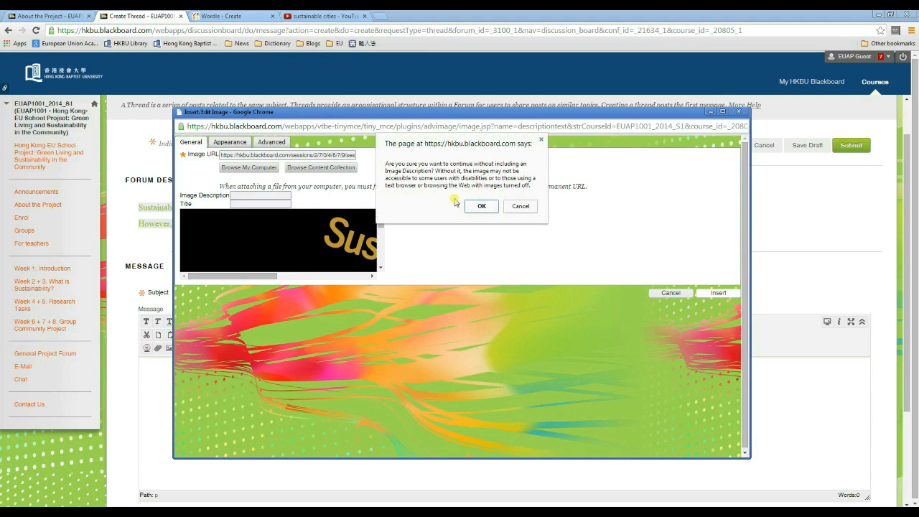
click(477, 206)
Step: Set the thread subject to "My wordcloud on sustainability" and submit the thread
scroll(636, 247, down, 1)
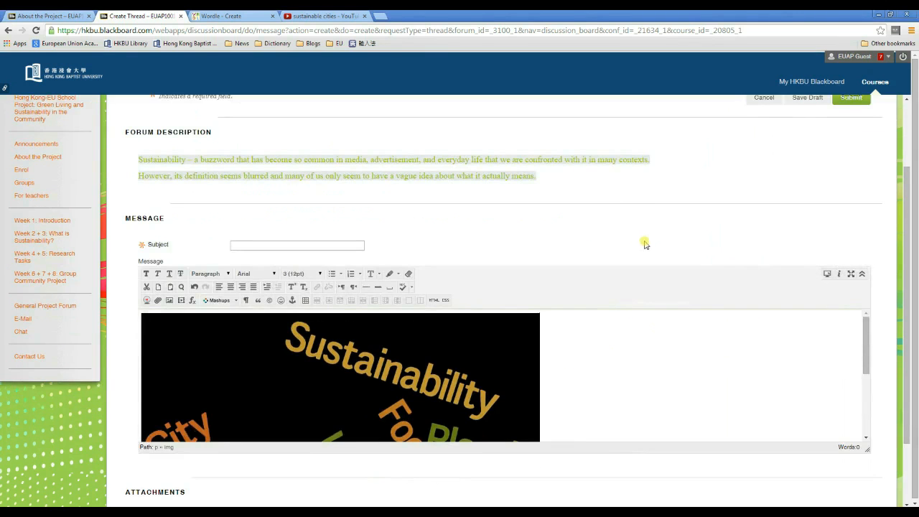
drag(868, 335, 869, 314)
click(321, 245)
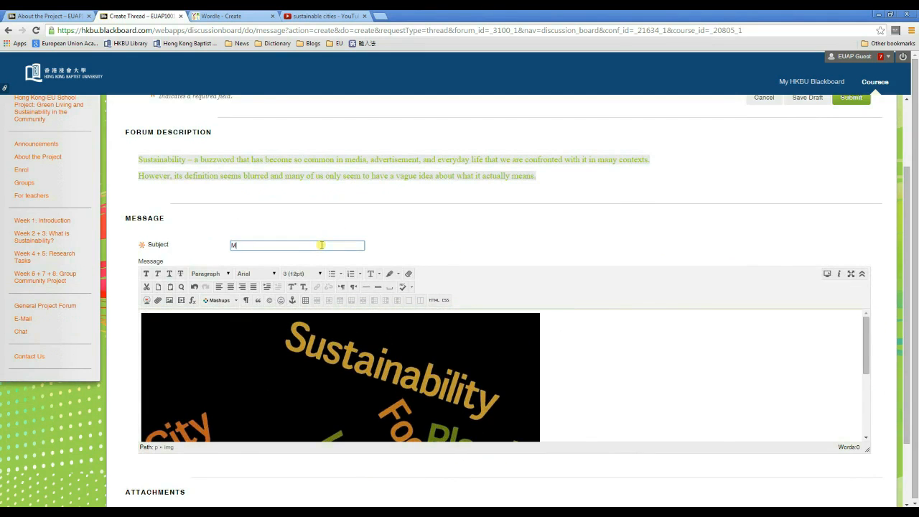
text(My wordcloud on sustainability)
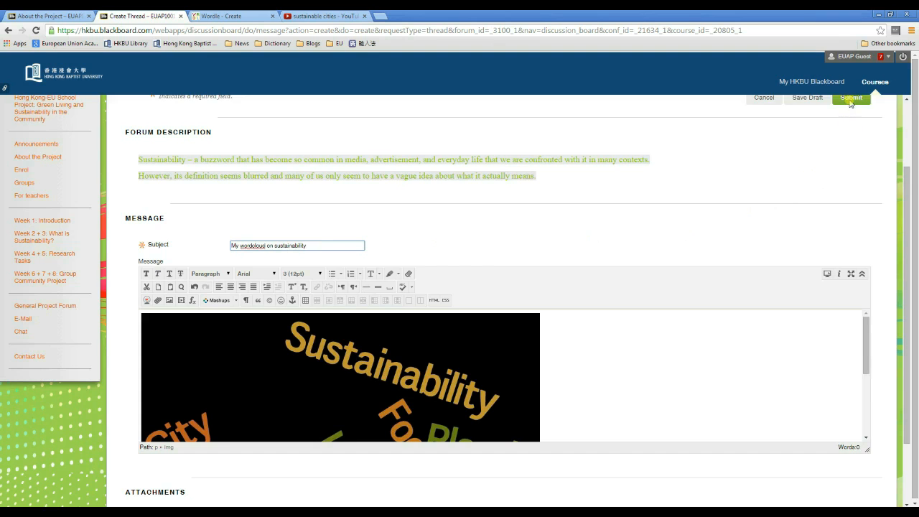
click(850, 99)
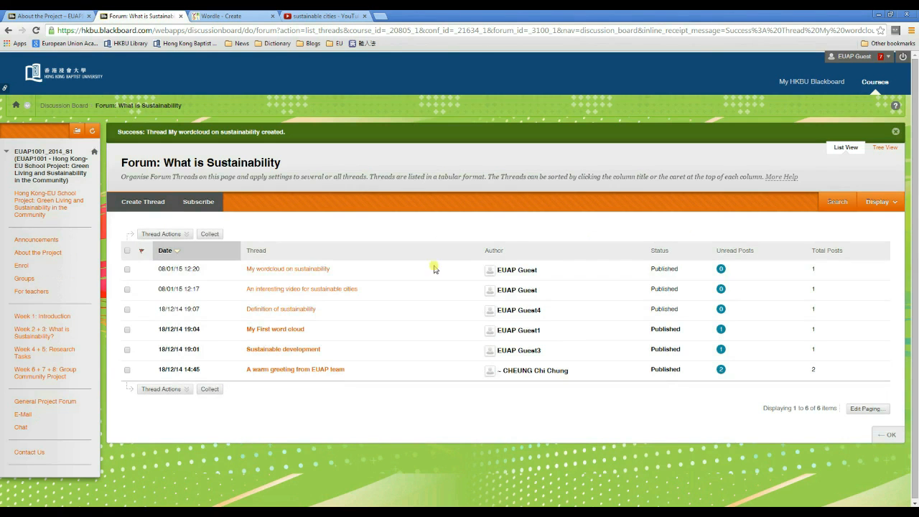
Step: View the posted word cloud thread, and open the "Week 3: What Does Sustainability Mean to Experts?" page from the Week 2 + 3 section
click(315, 272)
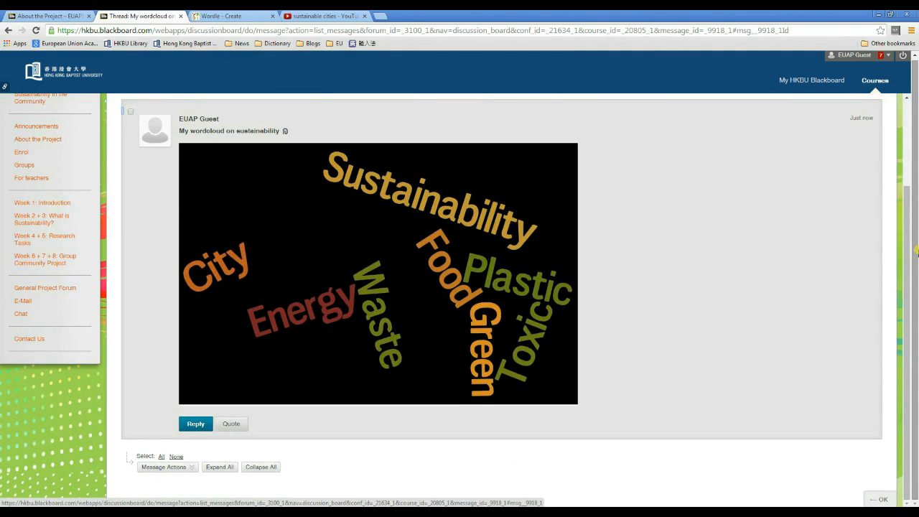
click(42, 219)
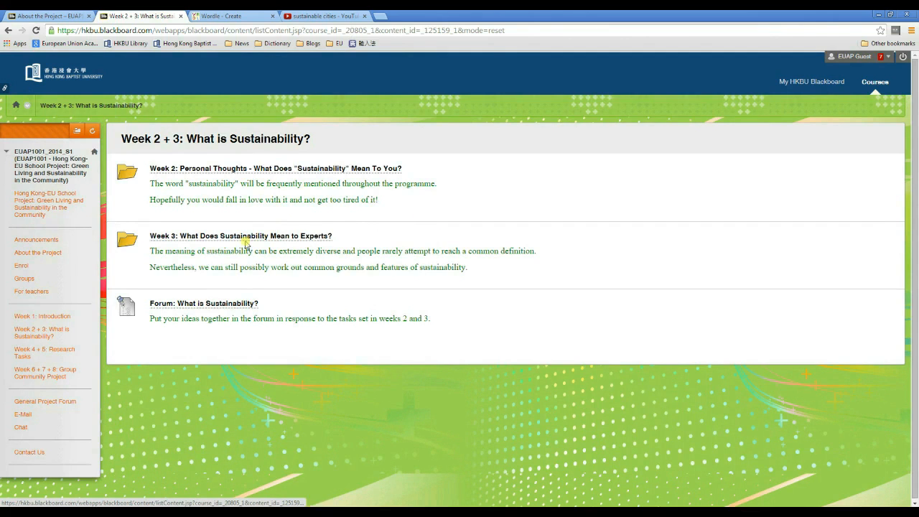
click(219, 237)
drag(906, 179, 916, 198)
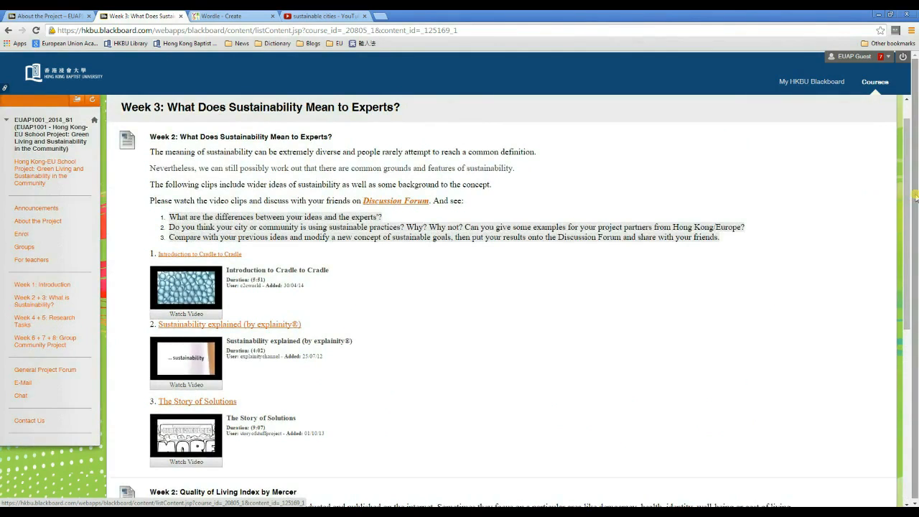